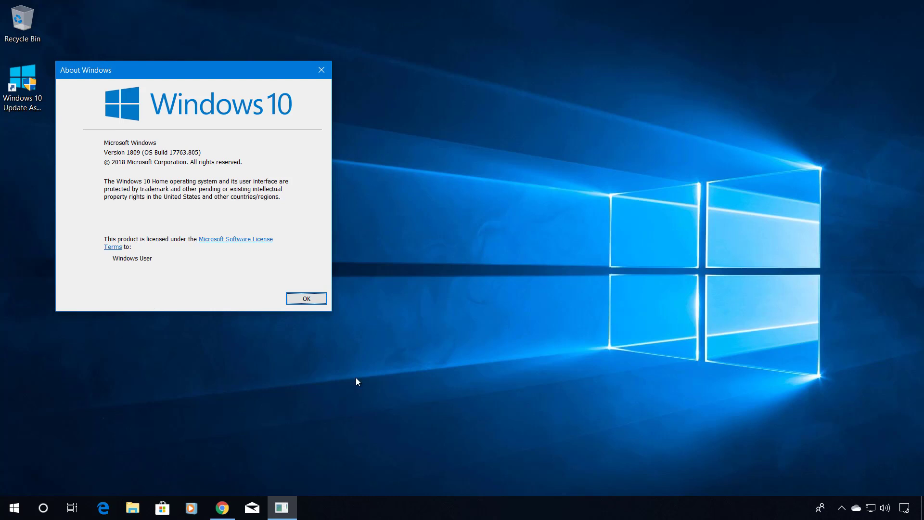
- Close the About Windows box showing version 1809 (OS Build 17763.805)
click(311, 302)
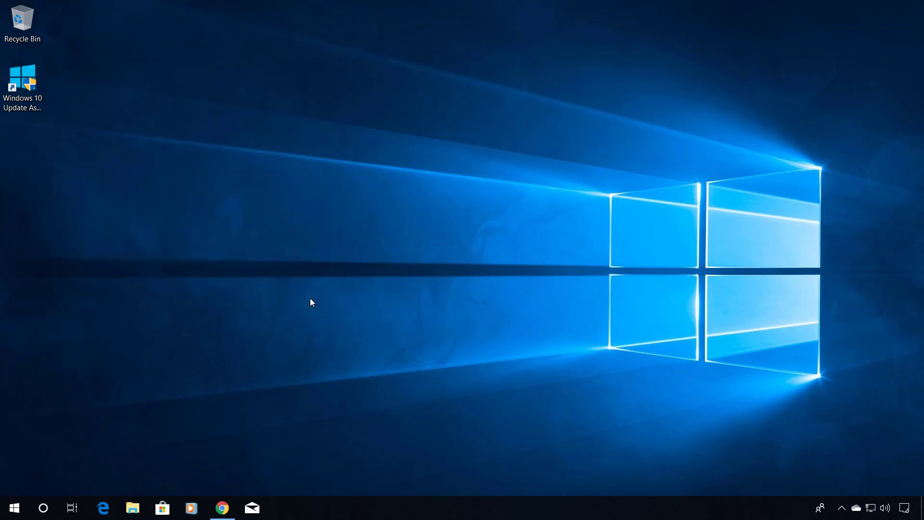
- Download the Windows 10 Update Assistant from Chrome's Download Windows 10 page and run it with admin approval
click(223, 509)
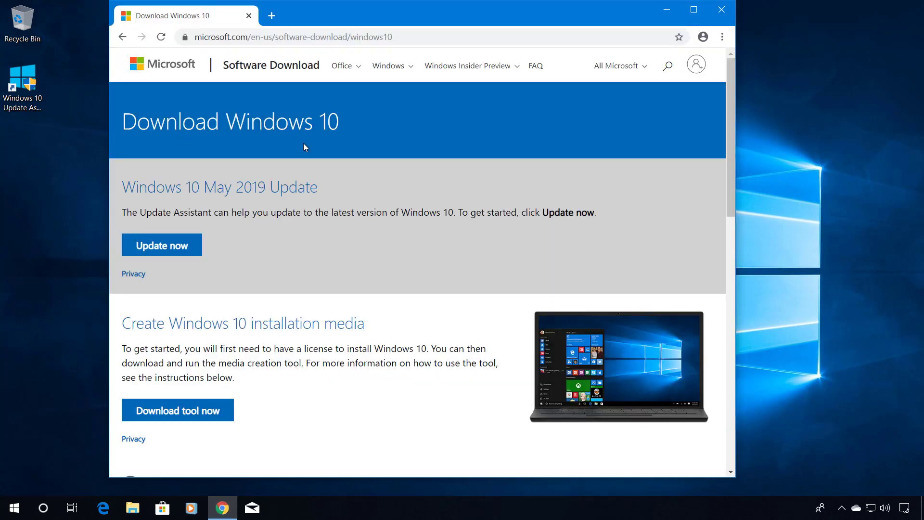
click(173, 247)
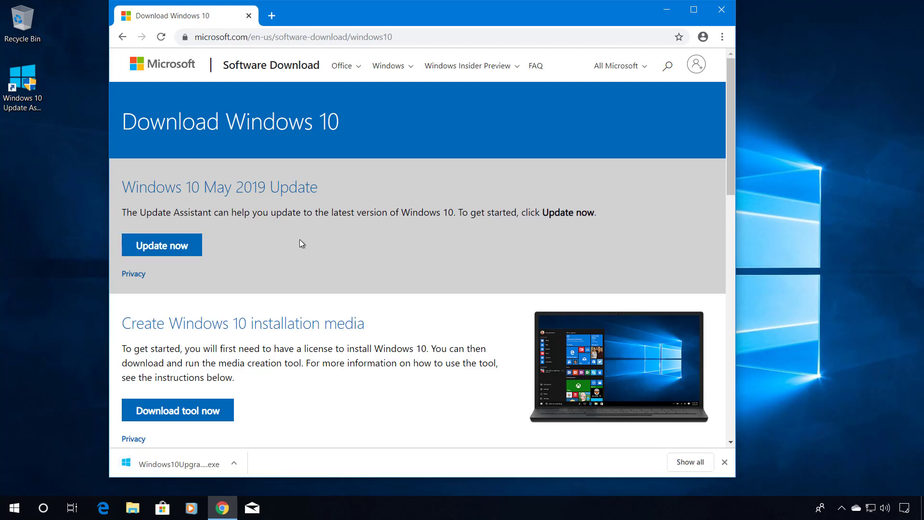
click(173, 463)
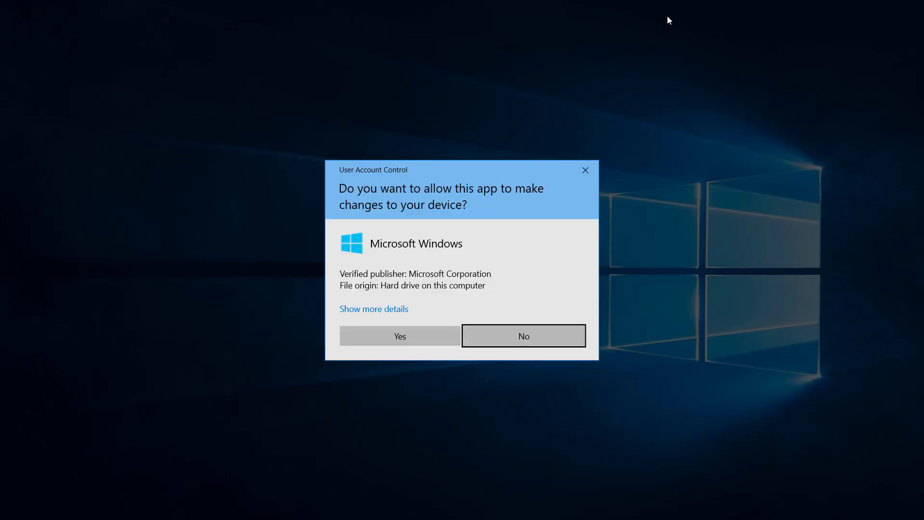
click(441, 343)
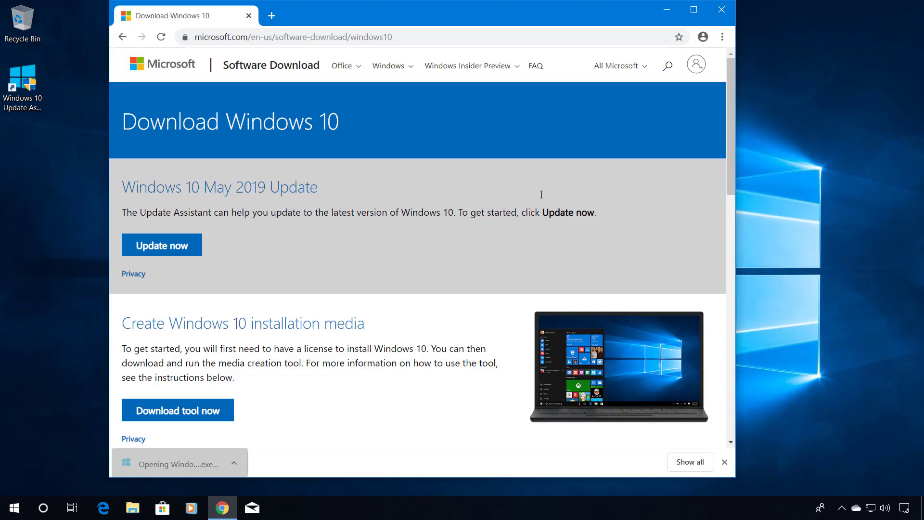
- Minimize Chrome and start the Update Assistant upgrade from 1809 to 1903, passing the compatibility check
click(667, 11)
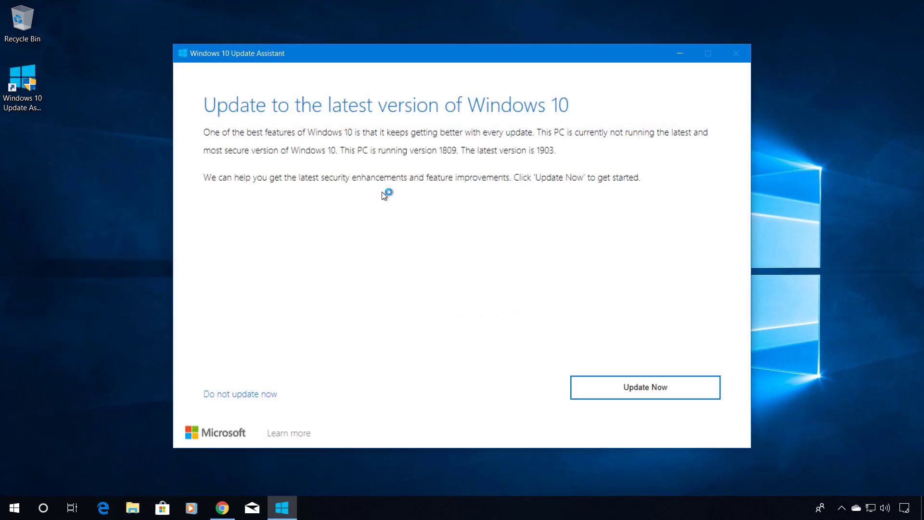
click(621, 393)
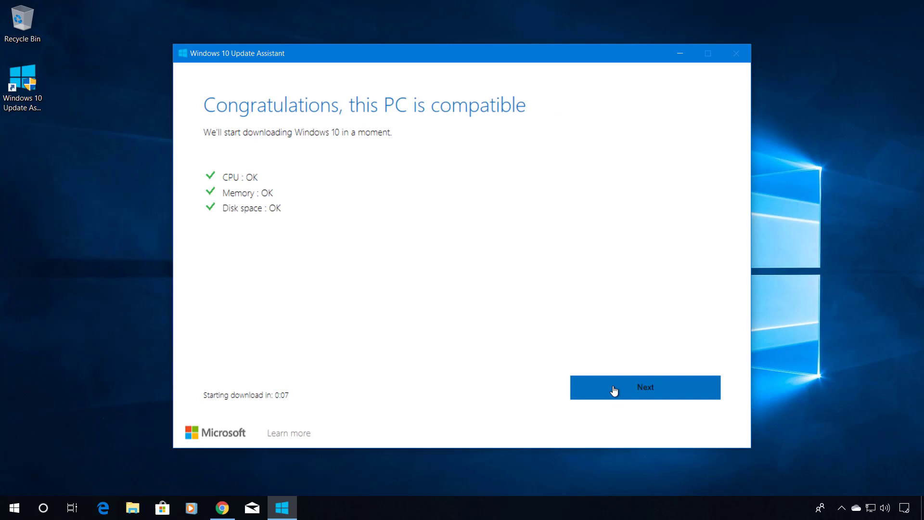
click(614, 389)
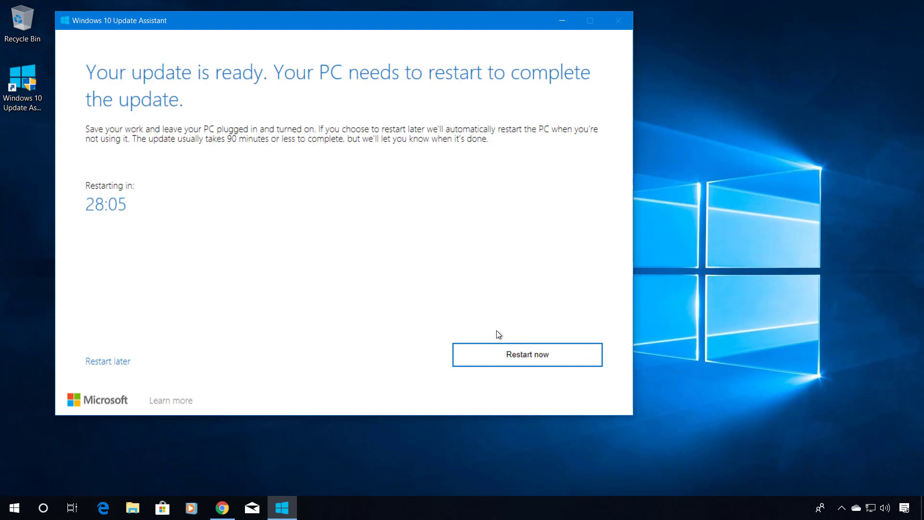
- Restart to install the 1903 update, then sign back in with the PIN
click(495, 356)
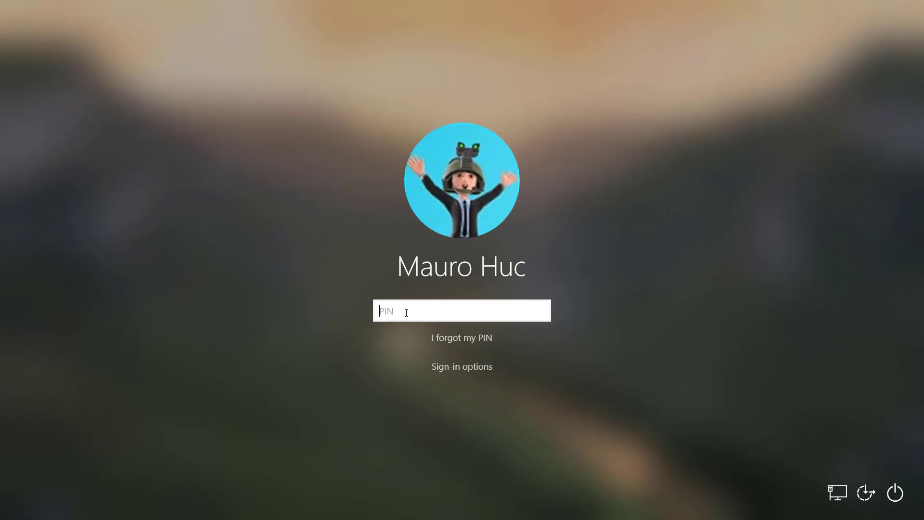
text(1234)
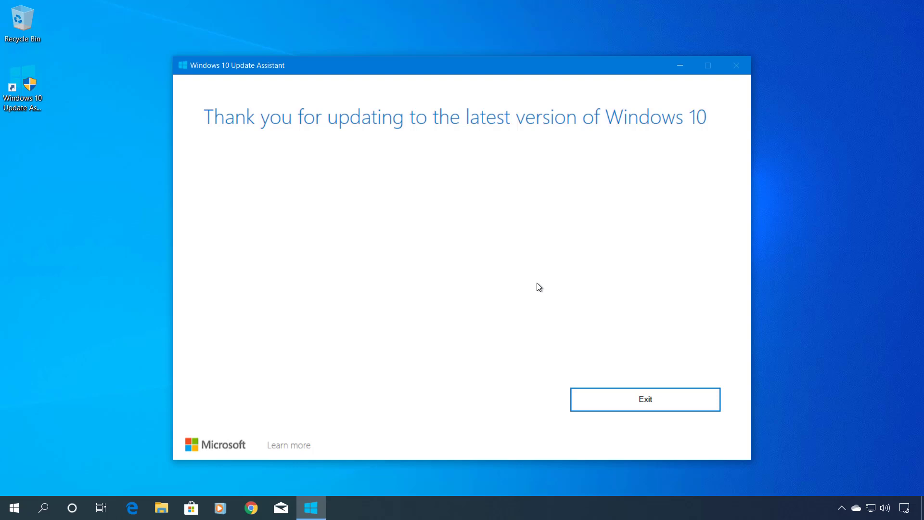
- Exit the Update Assistant and open Settings > System > About showing version 1903, build 18362.476
click(617, 404)
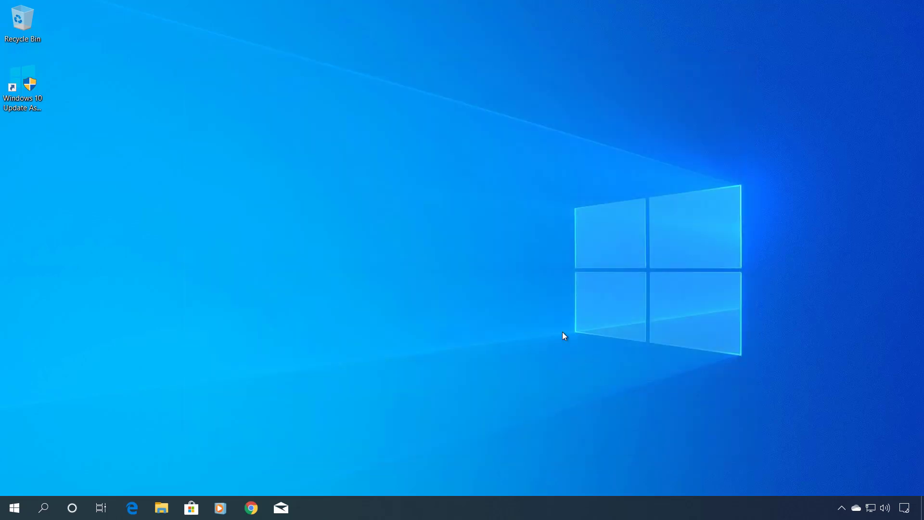
key(super+i)
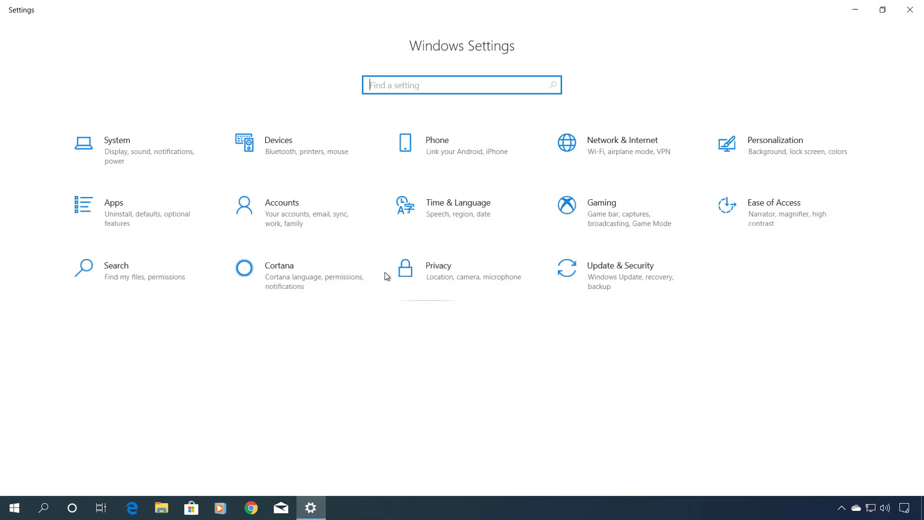
click(125, 165)
scroll(95, 380, down, 2)
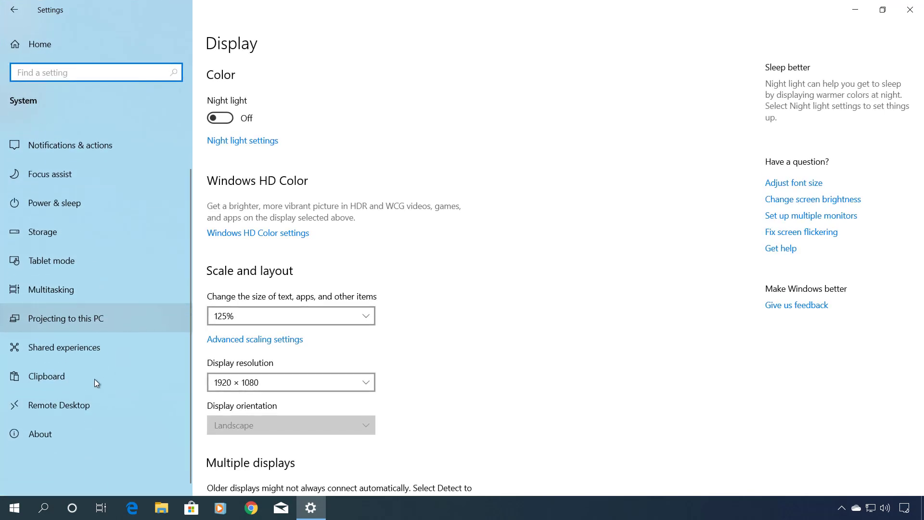
click(88, 424)
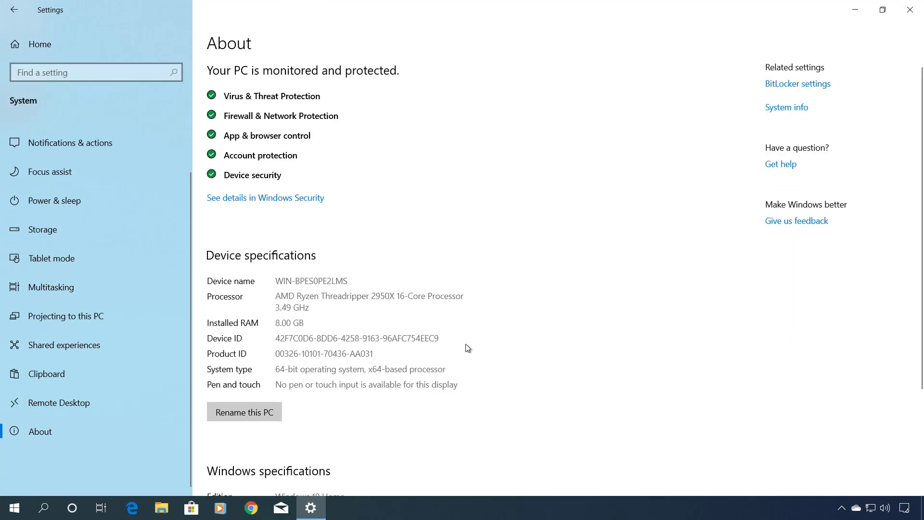
scroll(465, 349, down, 3)
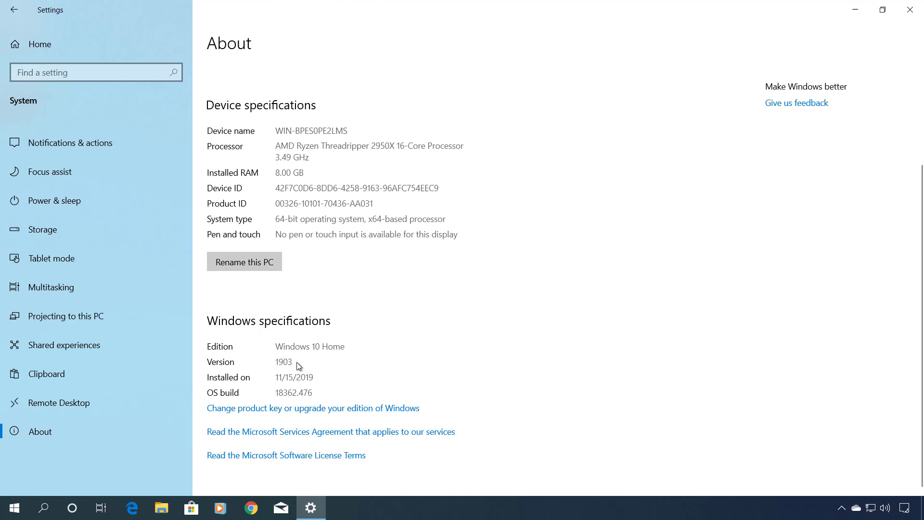
- Check for updates in Windows Update and restart to finish .NET Framework updates KB4522741 and KB4524100
click(61, 47)
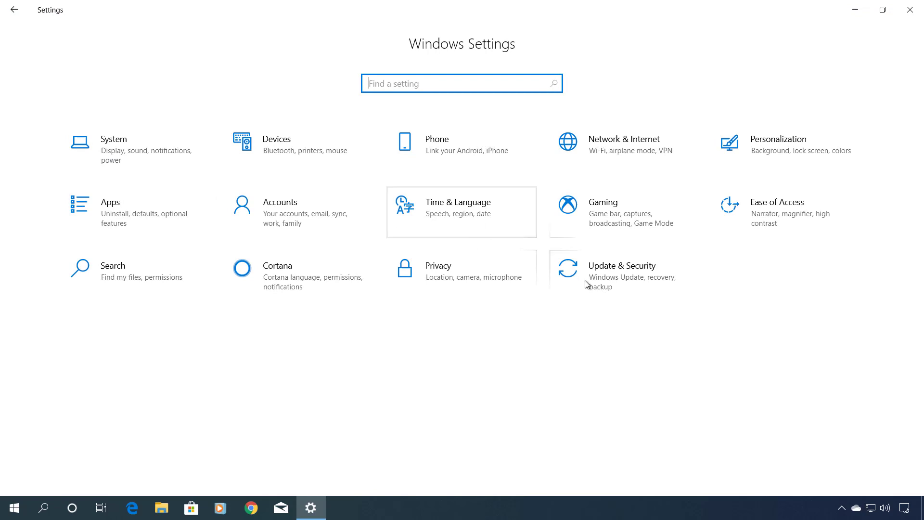
click(611, 282)
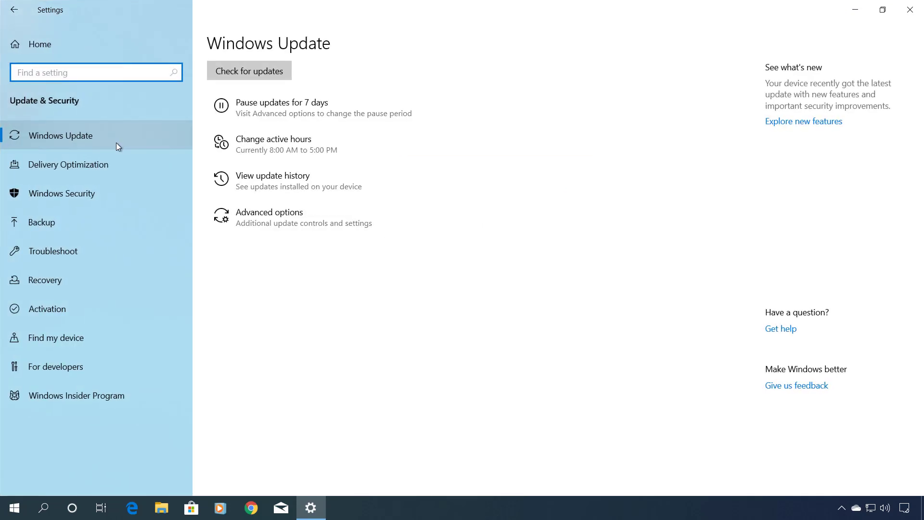
click(246, 76)
click(242, 118)
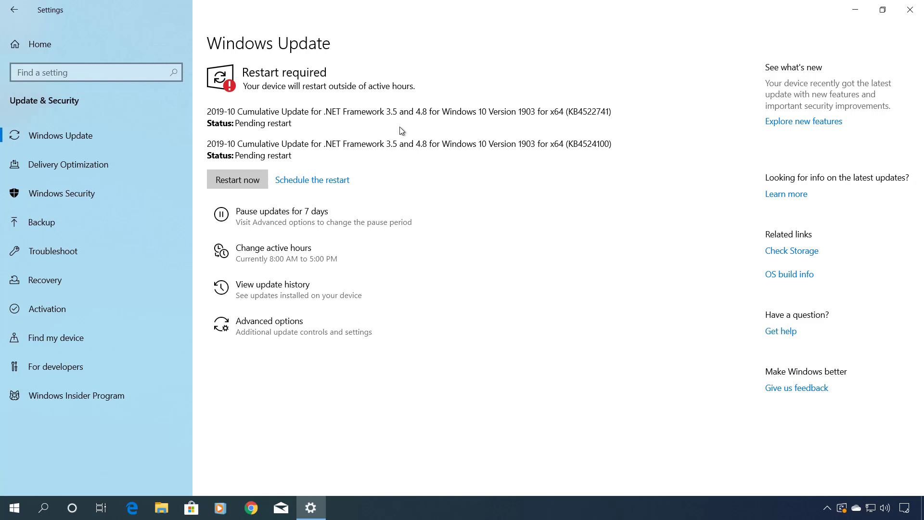
click(232, 180)
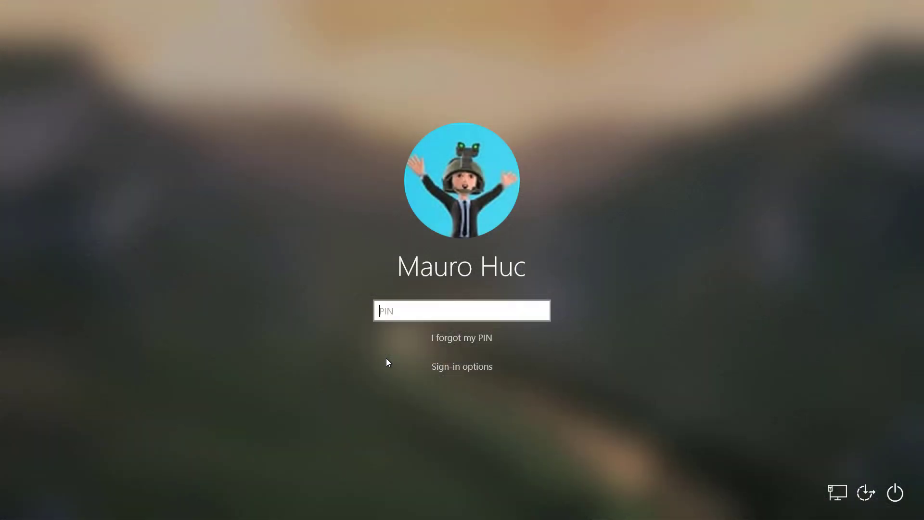
- Sign in with the PIN and open Settings' Update & Security page offering the optional 1909 update
text(•••)
text(•)
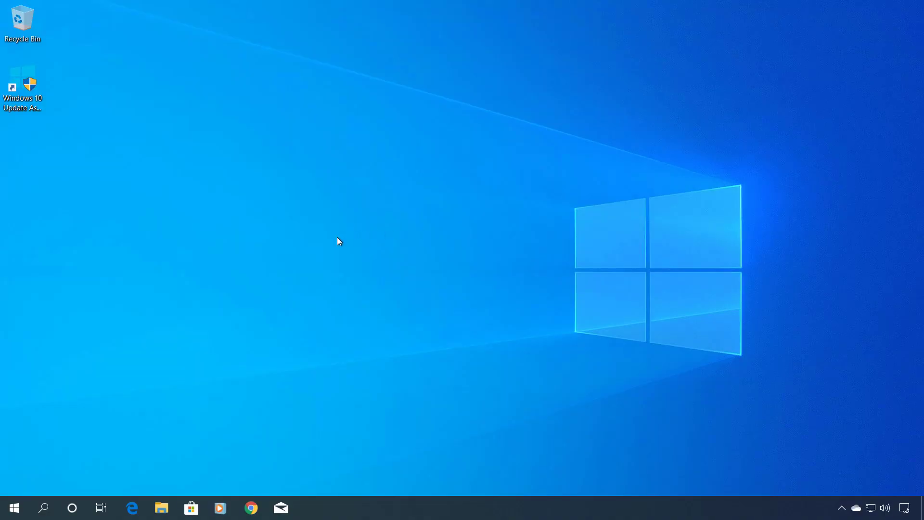
click(14, 508)
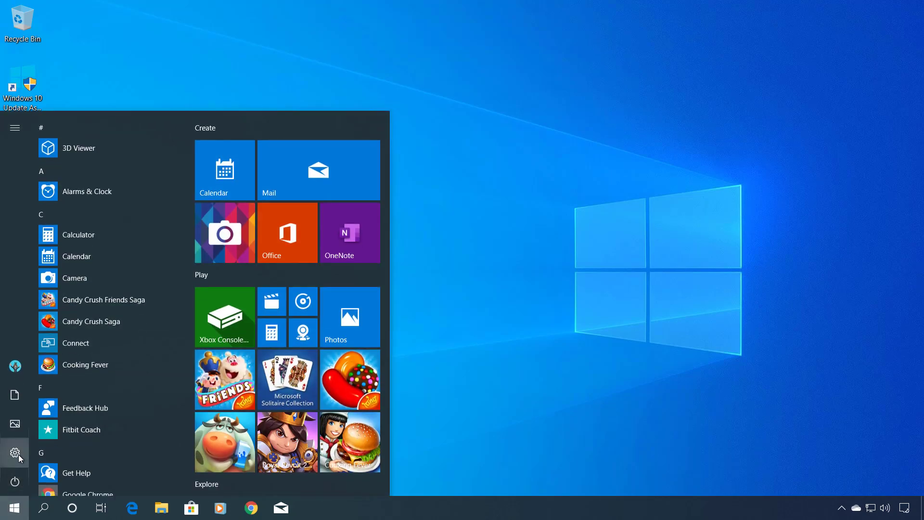
click(19, 454)
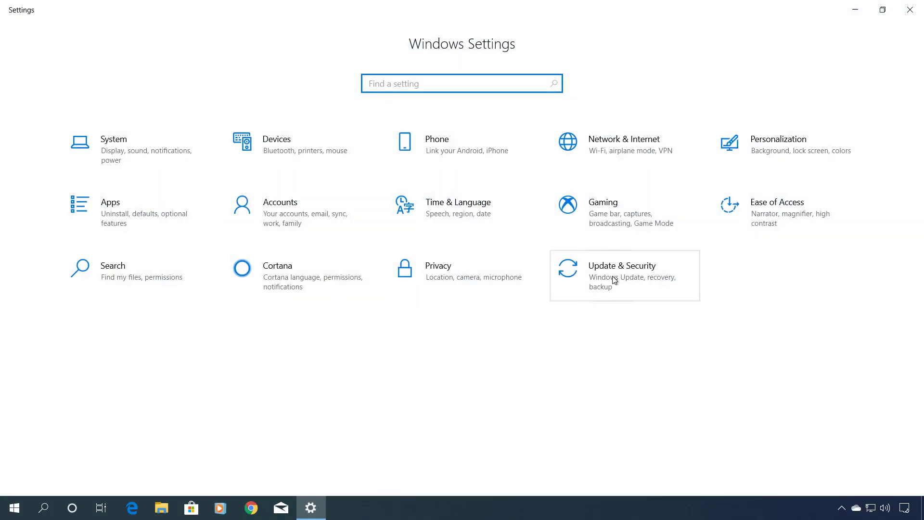
click(613, 278)
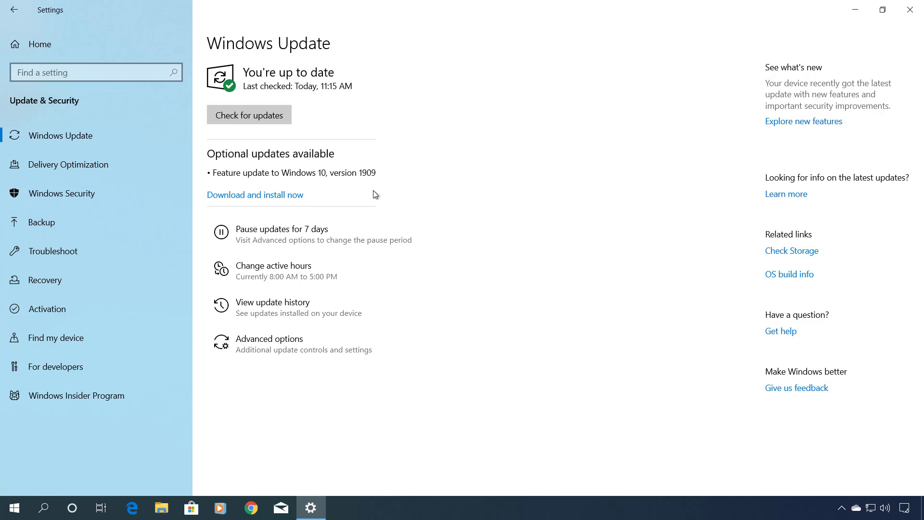
- Download and install the version 1909 feature update, then restart once it shows Pending restart
click(256, 195)
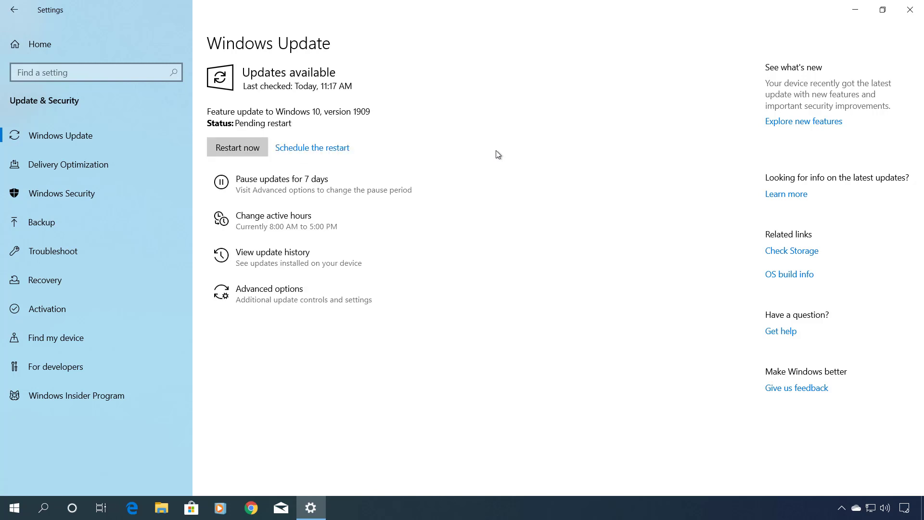
click(236, 149)
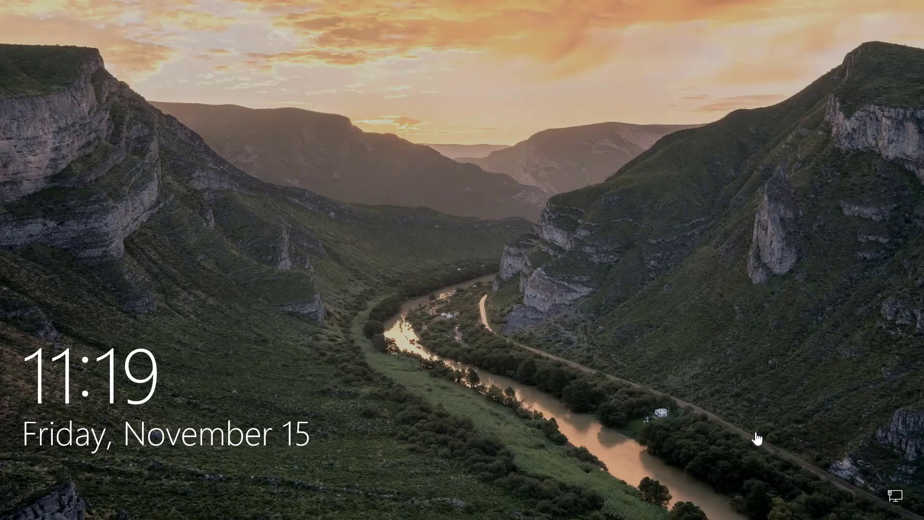
- Sign in and open Settings > System > About, confirming Windows 10 Home version 1909, build 18363.476
click(474, 355)
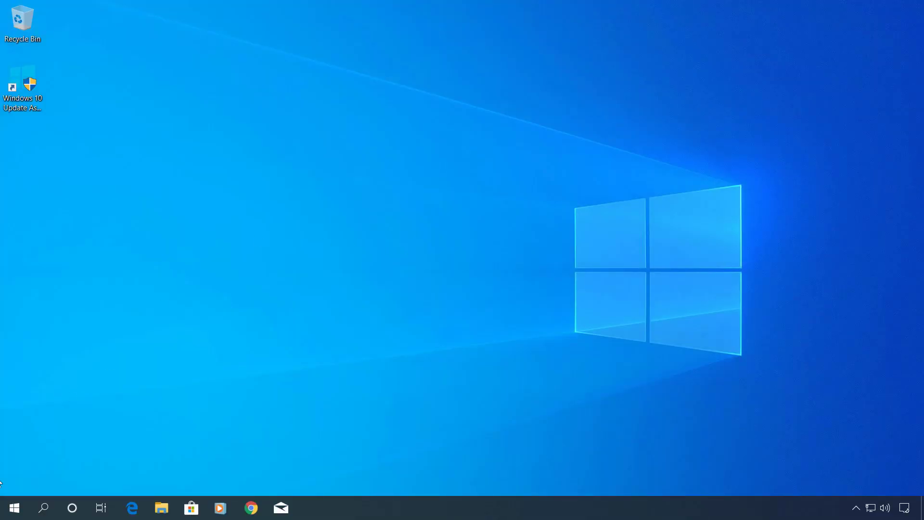
click(18, 508)
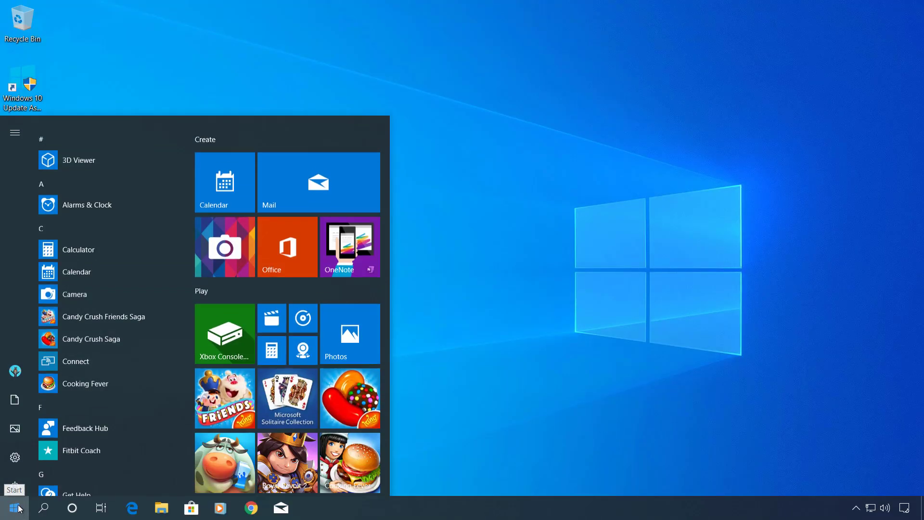
mouse_move(22, 486)
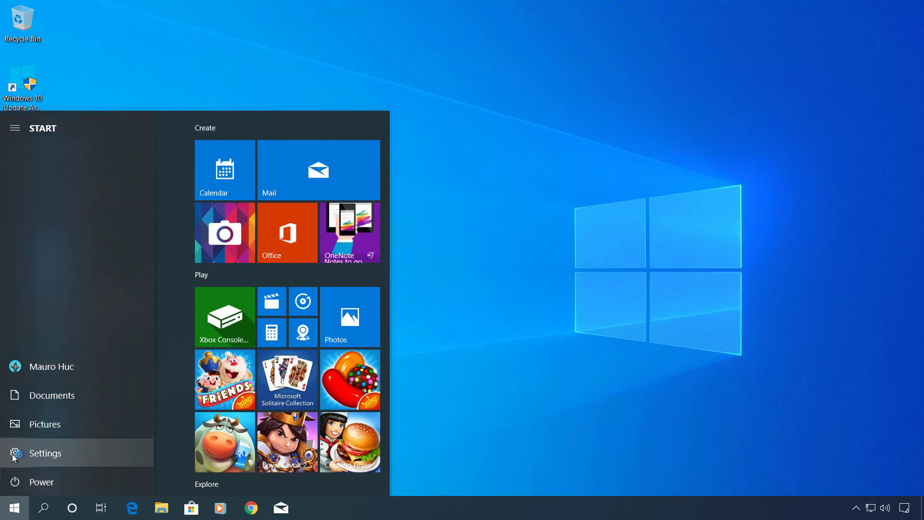
click(14, 457)
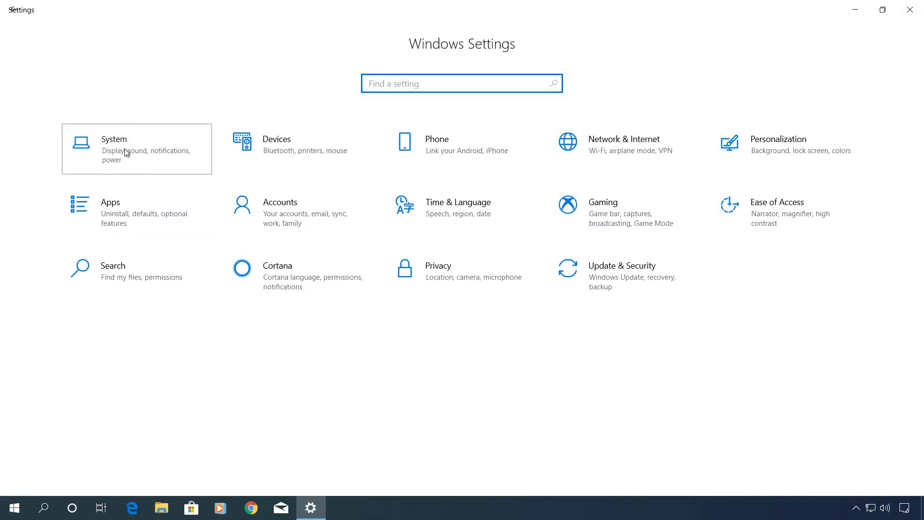
click(124, 148)
scroll(114, 391, down, 1)
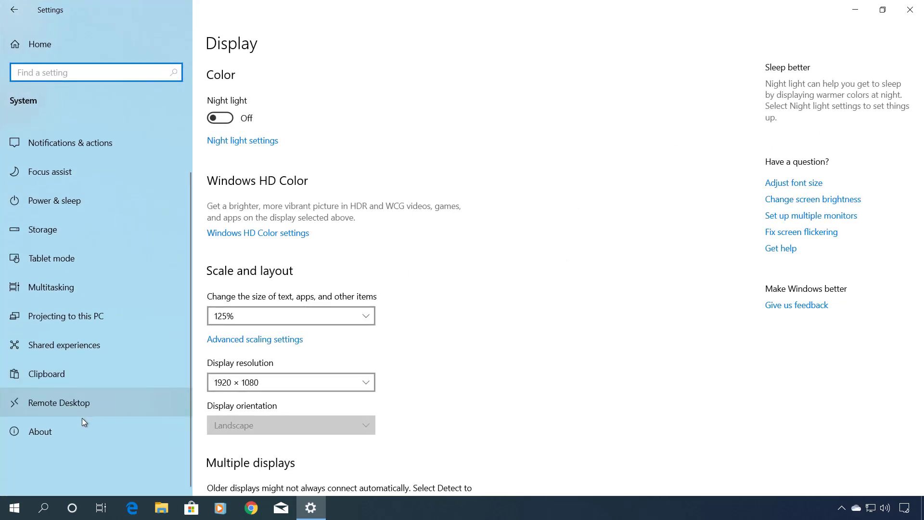
click(78, 430)
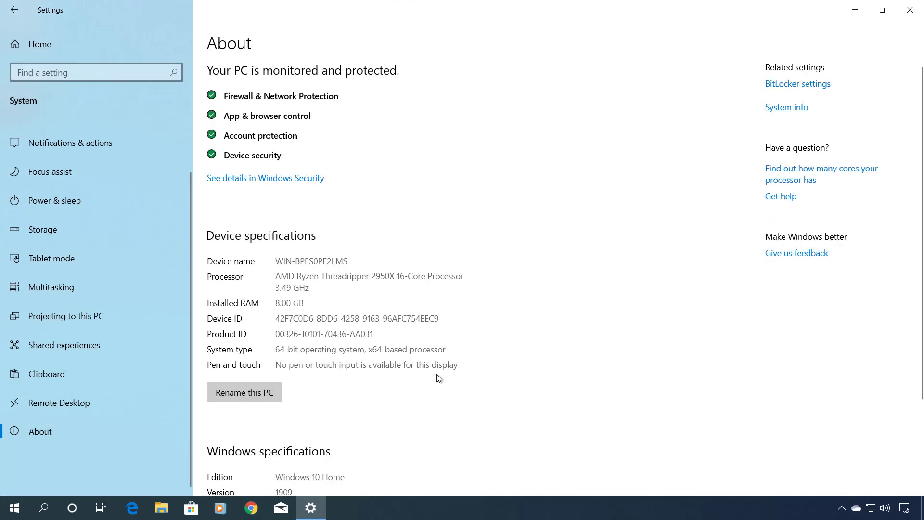
scroll(439, 378, down, 3)
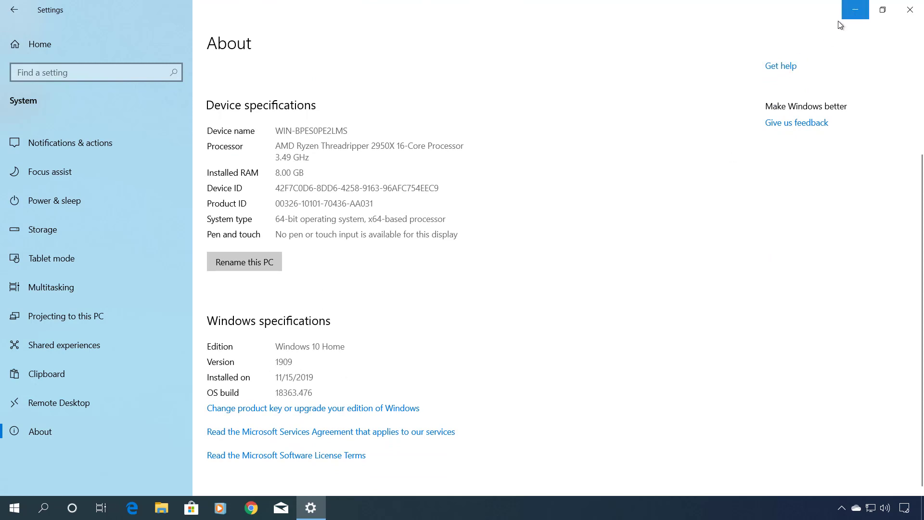
- Minimize the Settings window to reveal the desktop
click(856, 12)
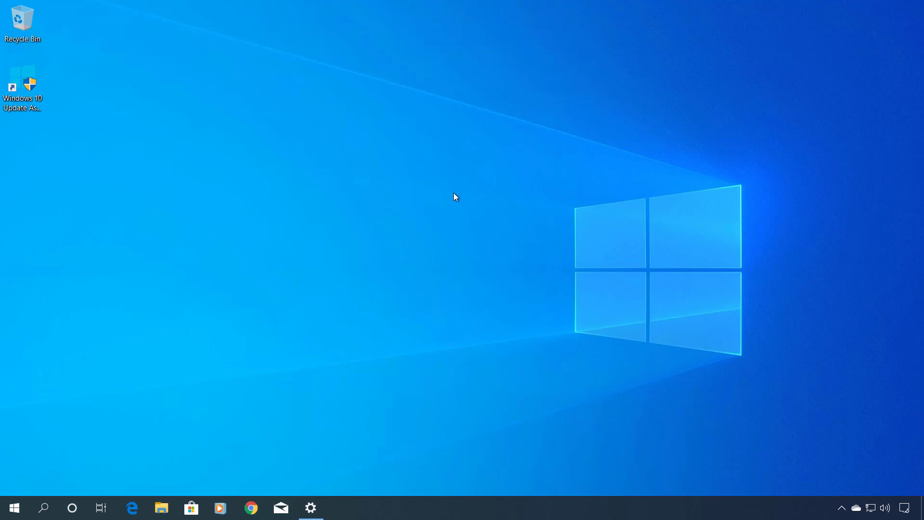